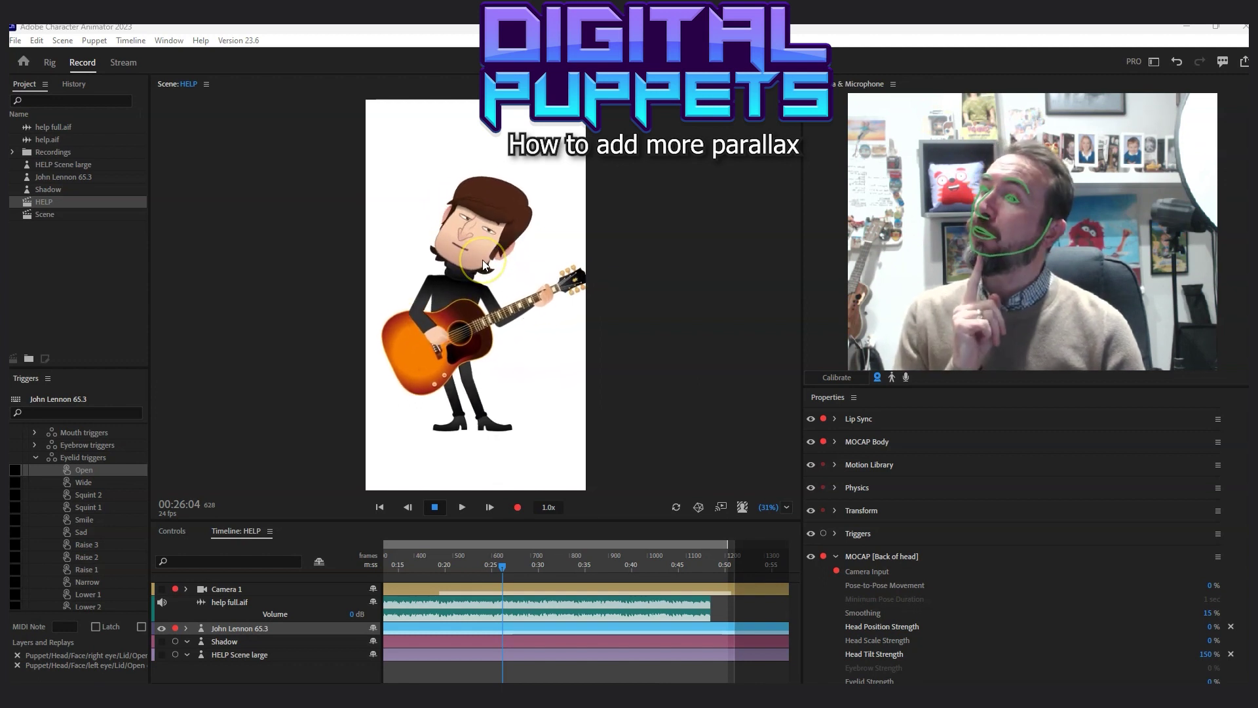
Switch to the Rig workspace to show the John Lennon 65.3 puppet's layer structure.
left_click(433, 246)
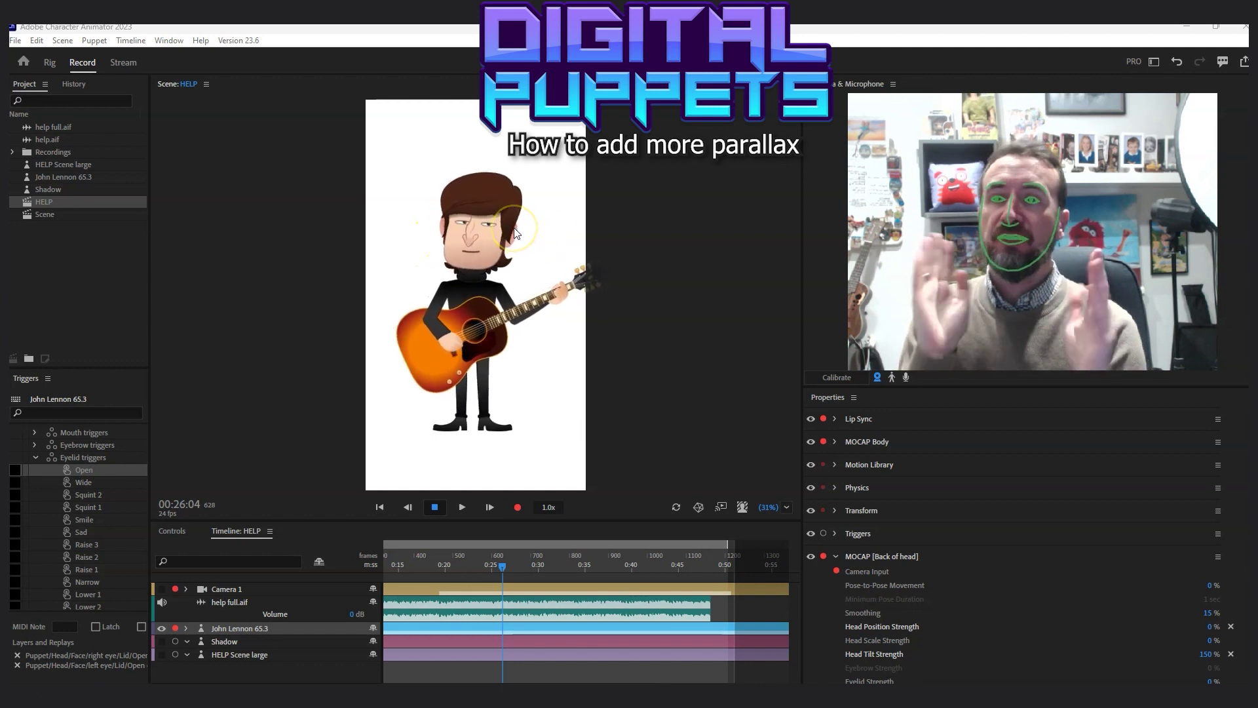
left_click(514, 247)
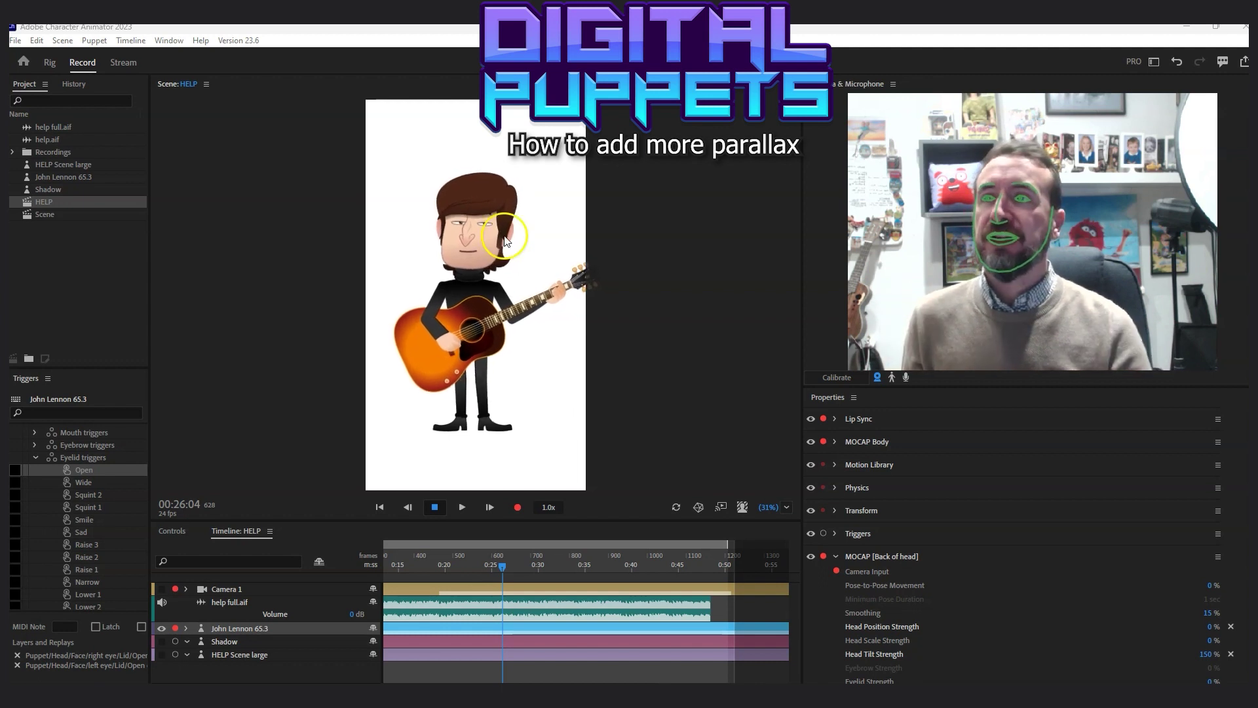
left_click(50, 63)
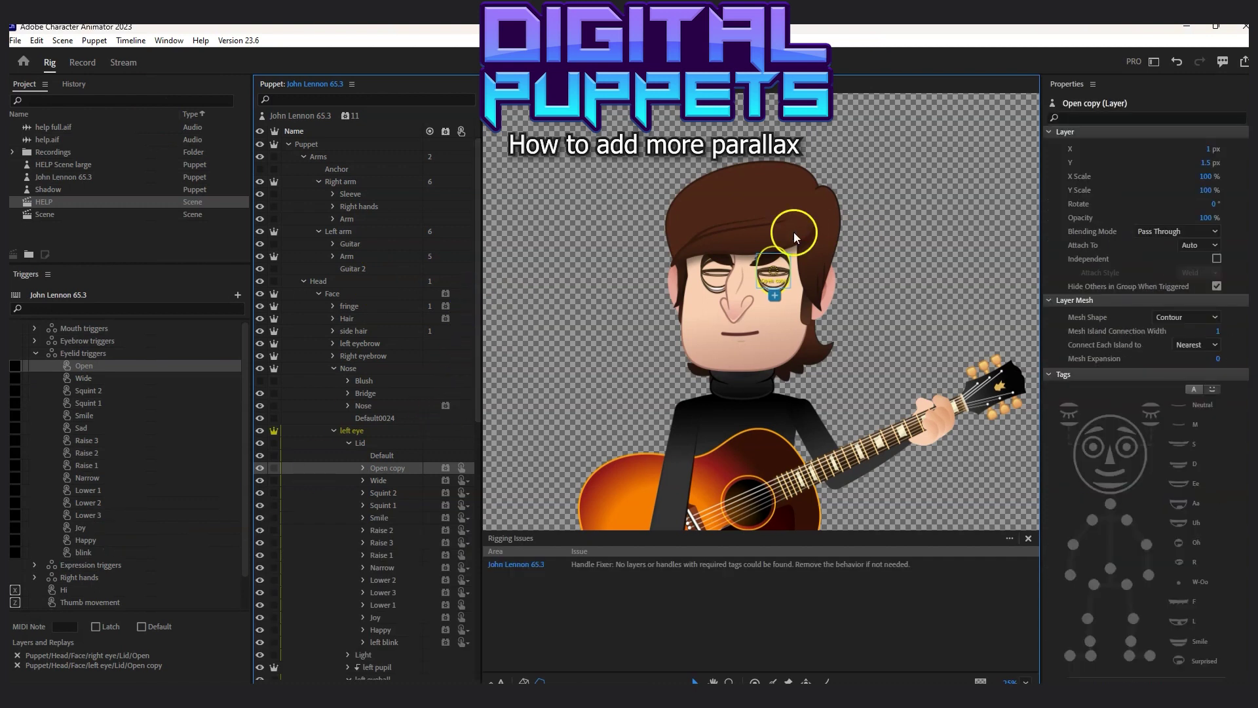
Select the fringe layer and scroll its Properties down to the Head and Nose tags.
left_click(740, 235)
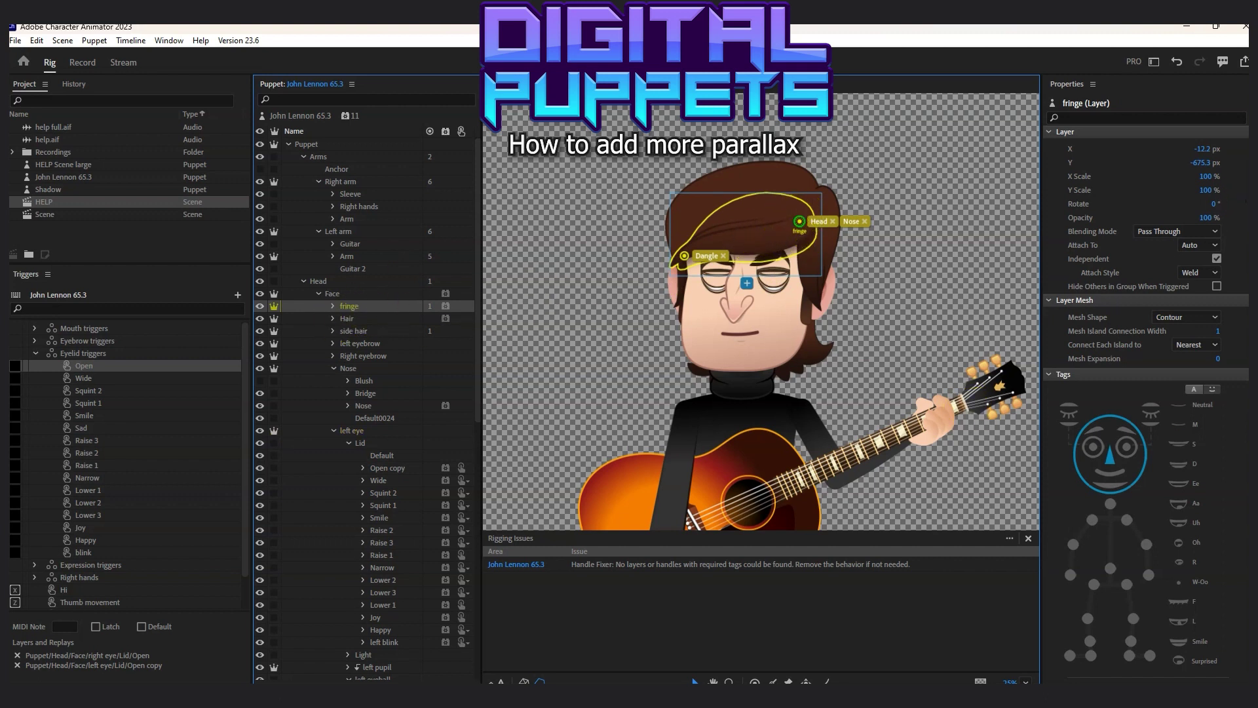
scroll(1146, 380, "down", 3)
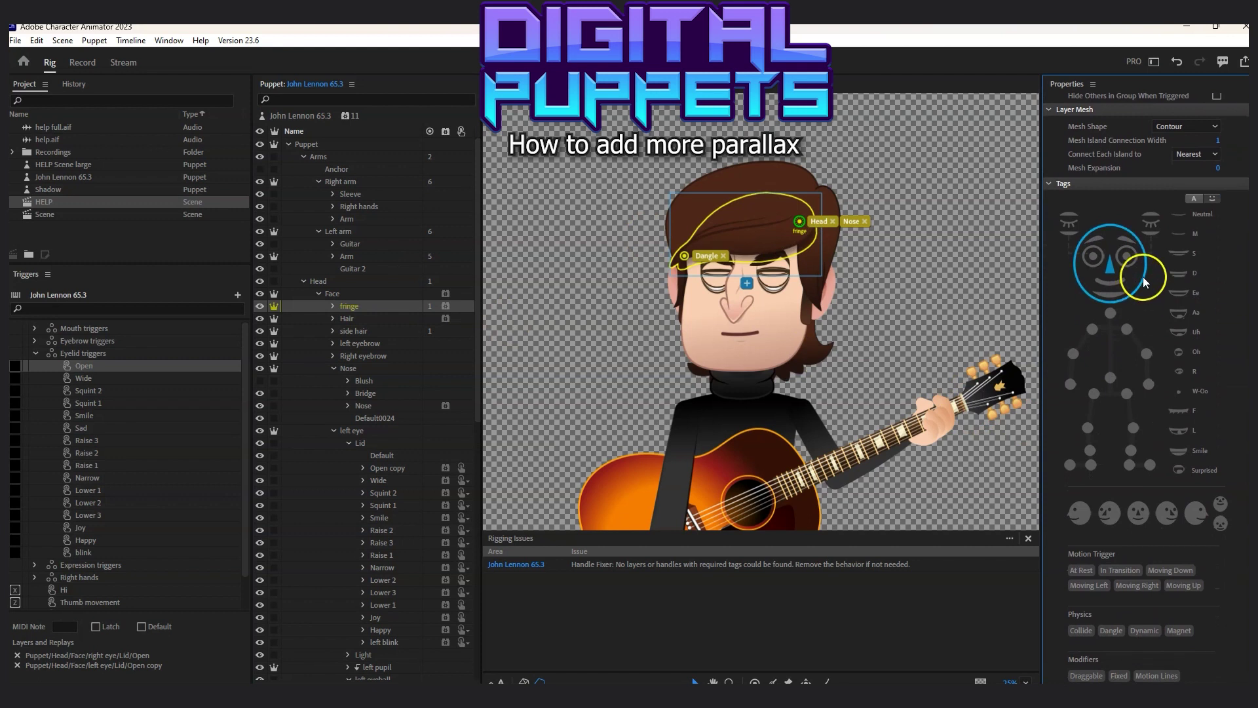
mouse_move(1143, 276)
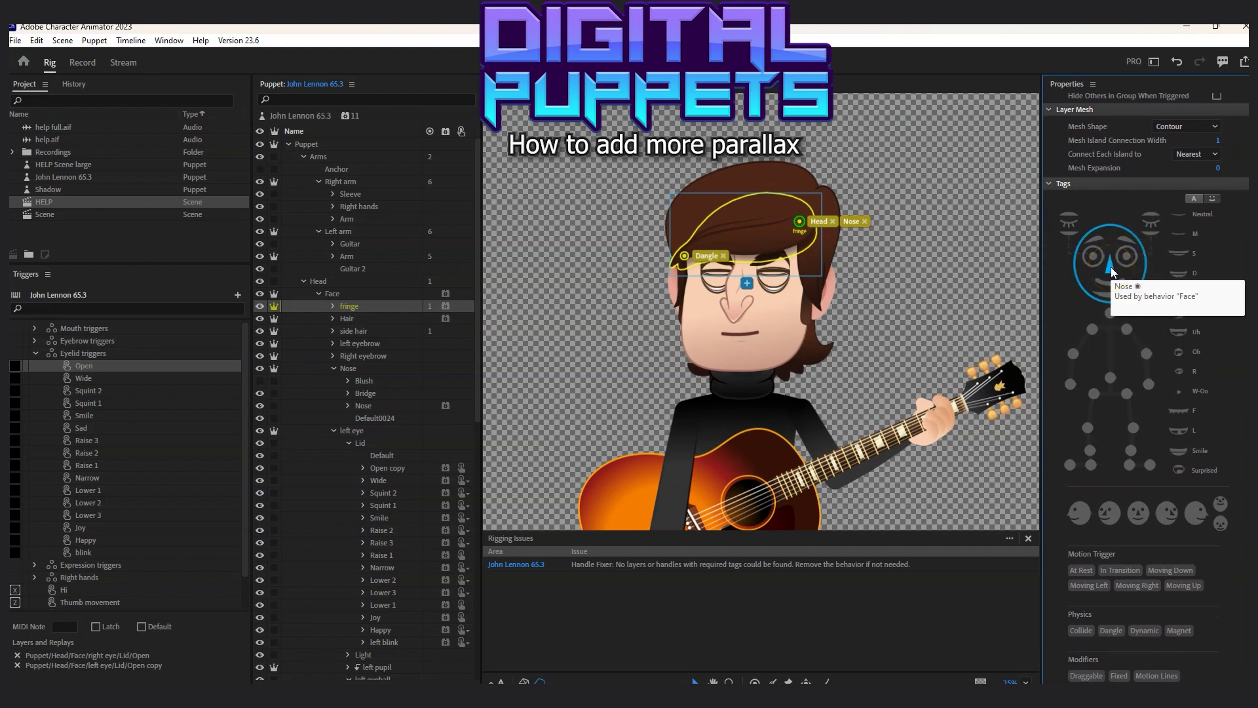
scroll(1147, 367, "down", 5)
left_click(1175, 429)
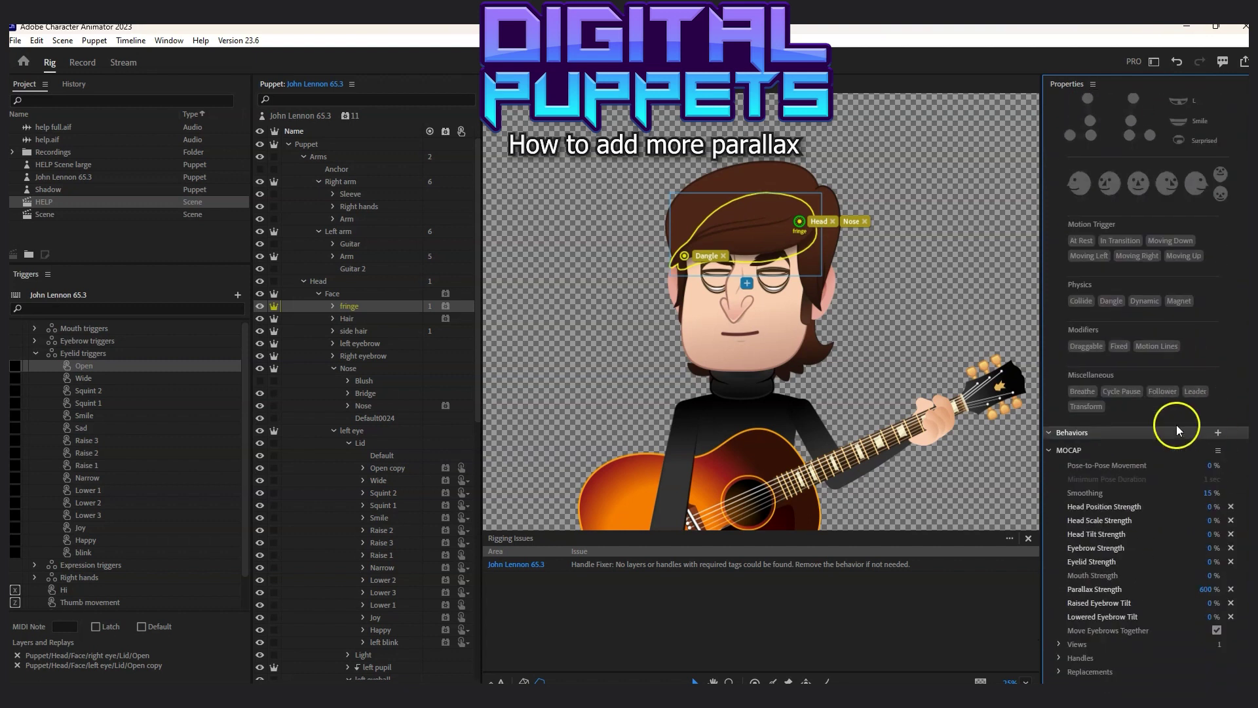
left_click(1218, 432)
left_click(1165, 140)
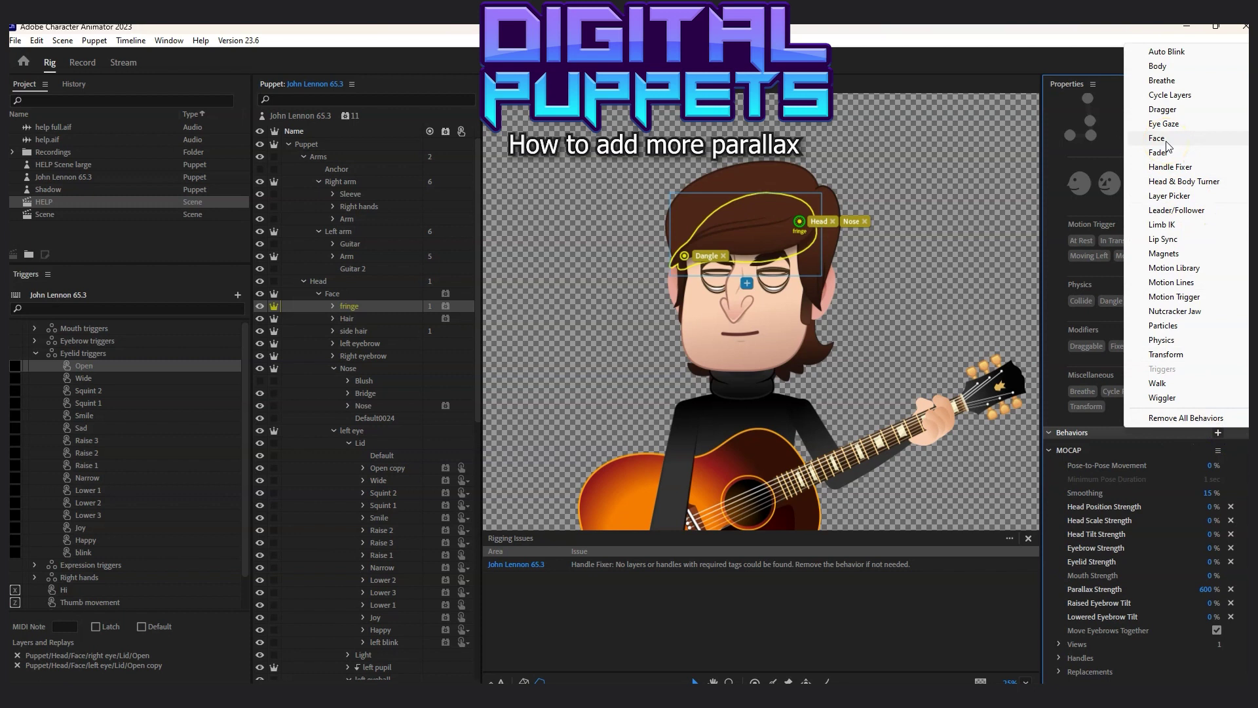
left_click(1242, 450)
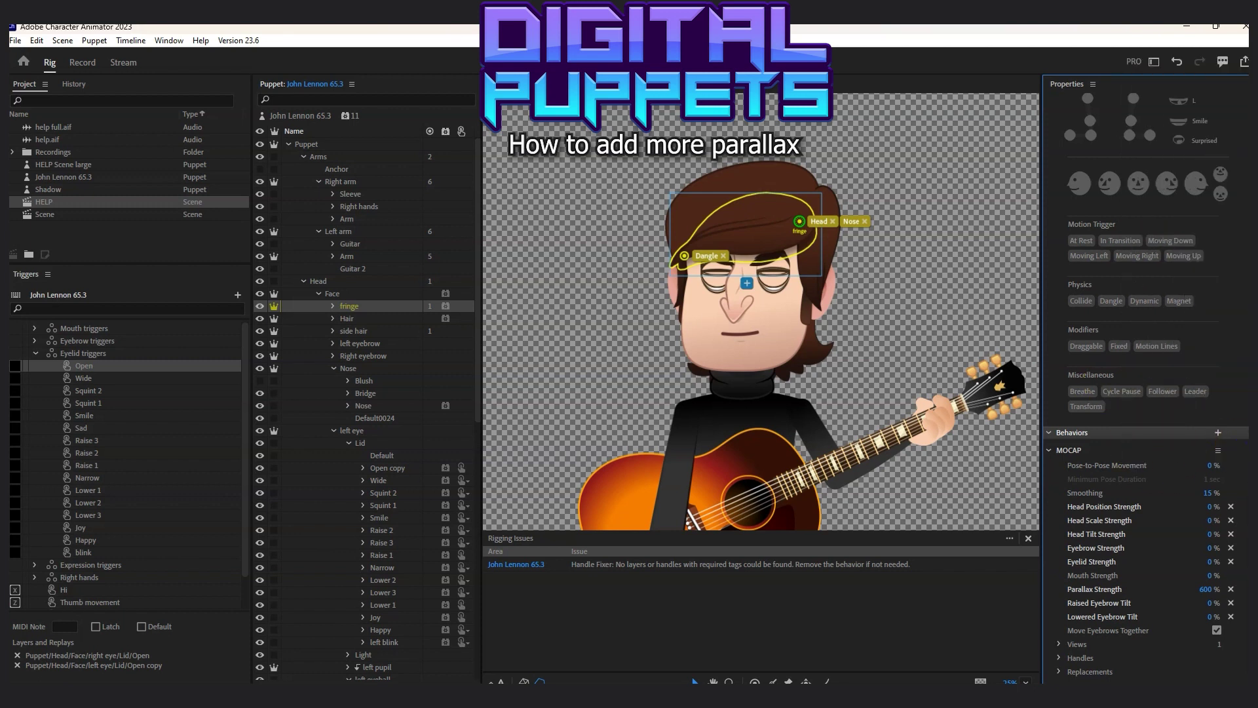
left_click(1218, 451)
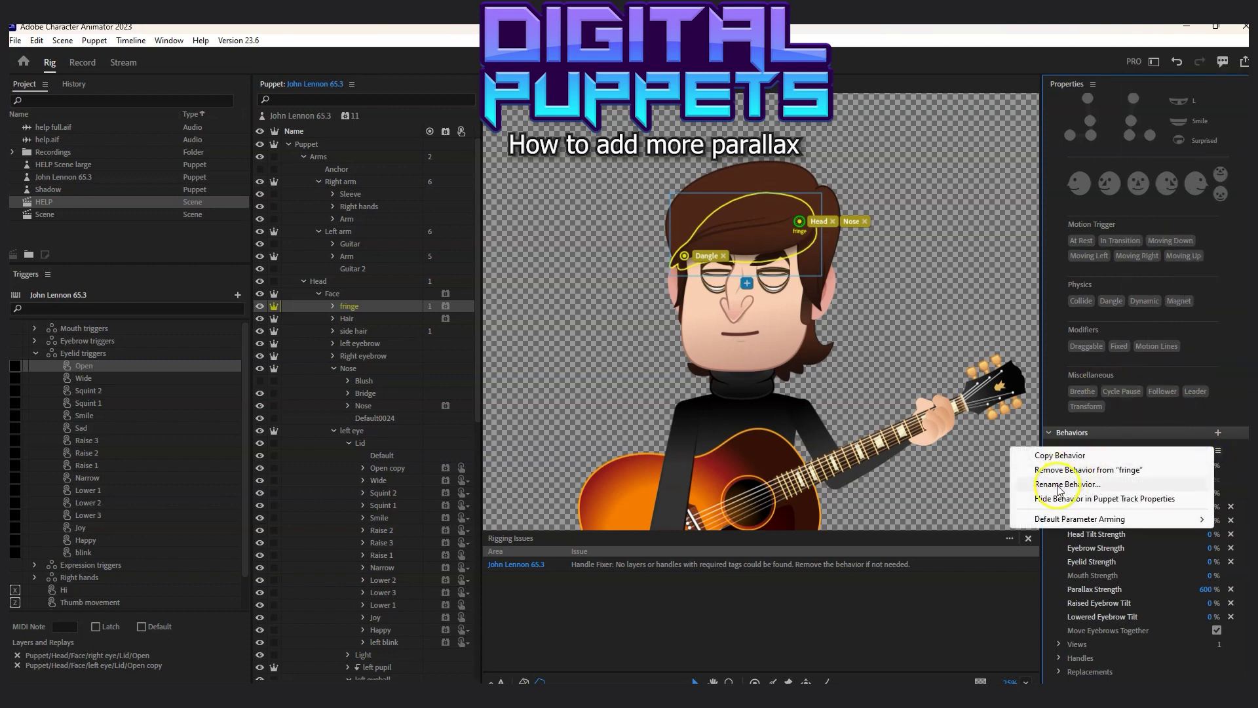
left_click(1056, 452)
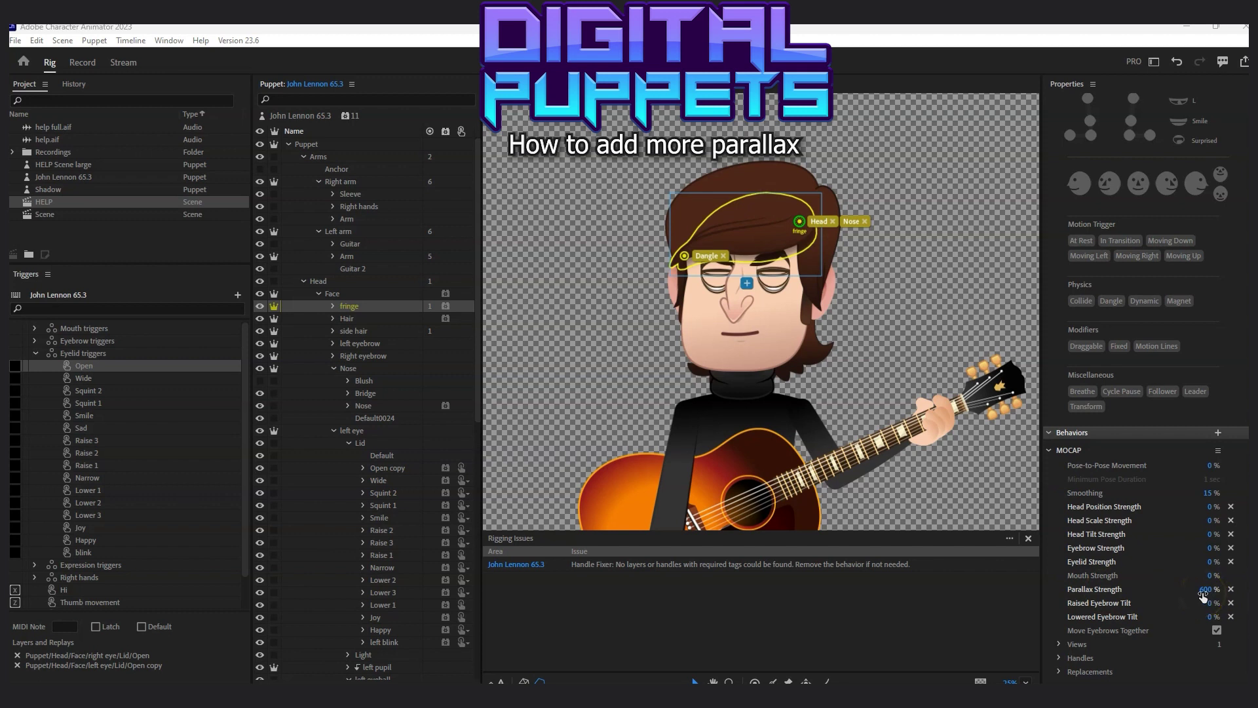
Return to the Record workspace and scroll the Properties panel to the puppet's behaviors.
left_click(81, 64)
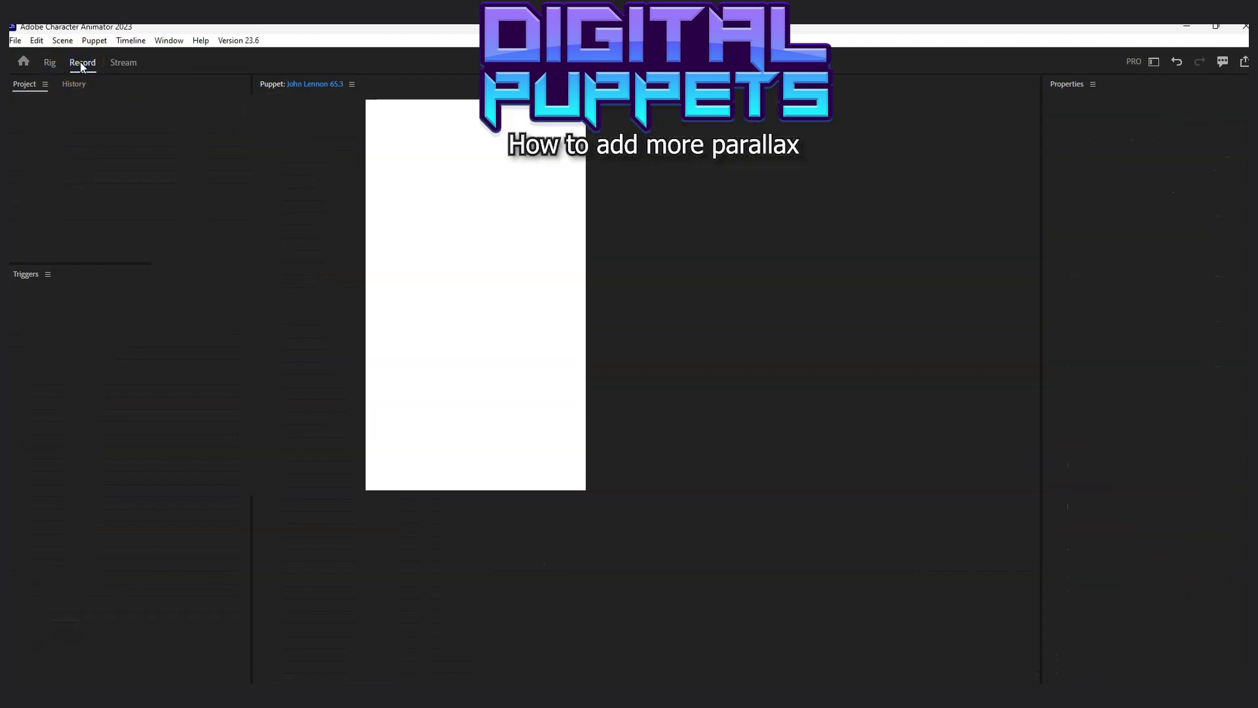
scroll(69, 603, "down", 3)
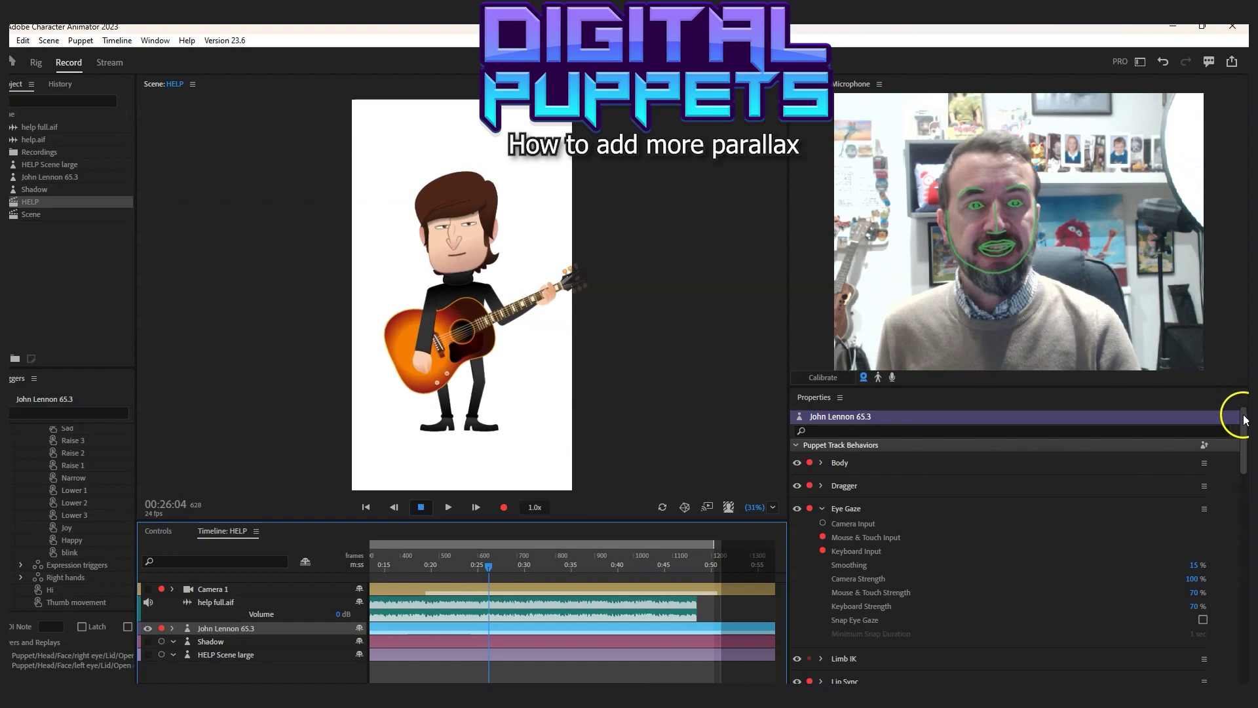
left_click_drag(1239, 416, 1241, 469)
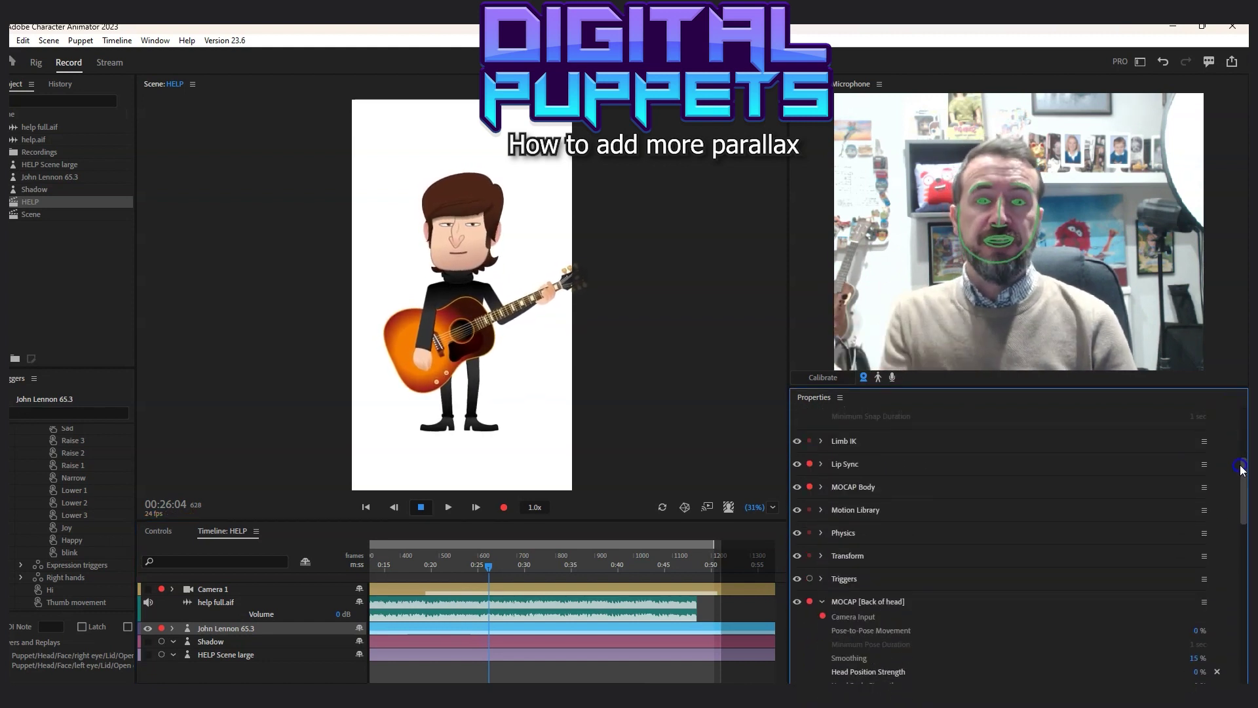
left_click_drag(1240, 469, 1242, 494)
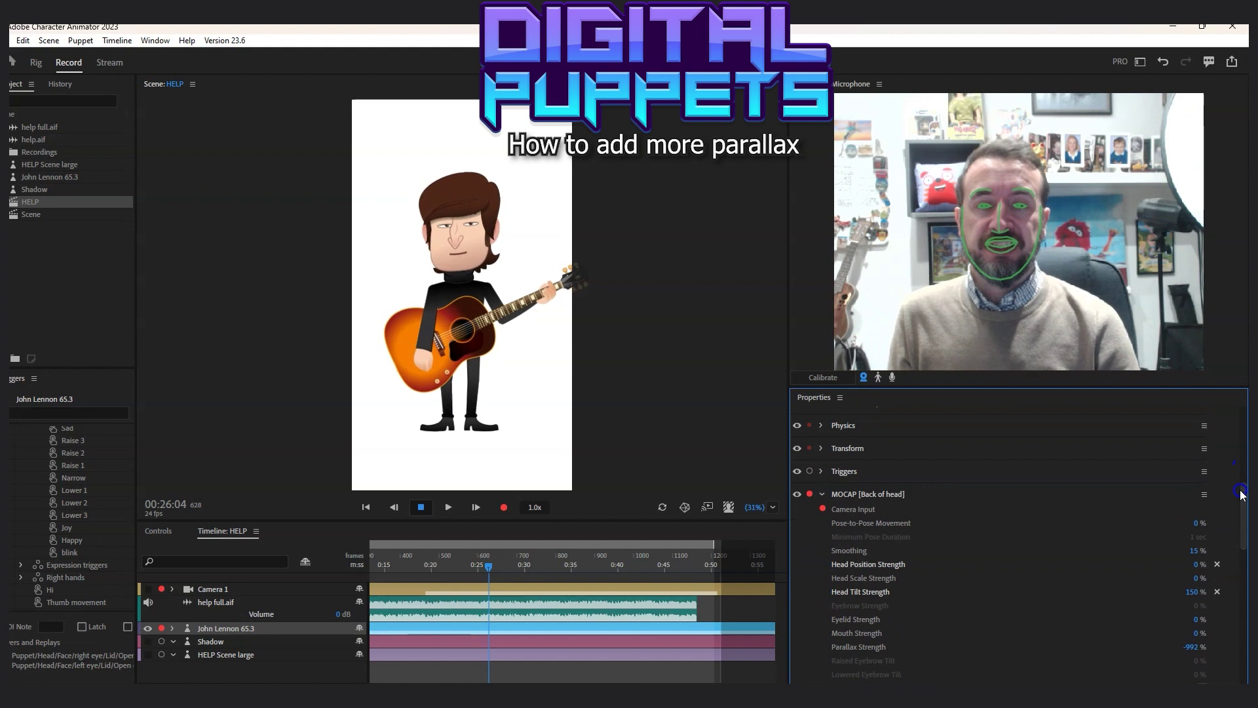
Collapse MOCAP [Back of head] and expand MOCAP [fringe] to show its 600% parallax.
left_click(821, 494)
scroll(924, 569, "down", 3)
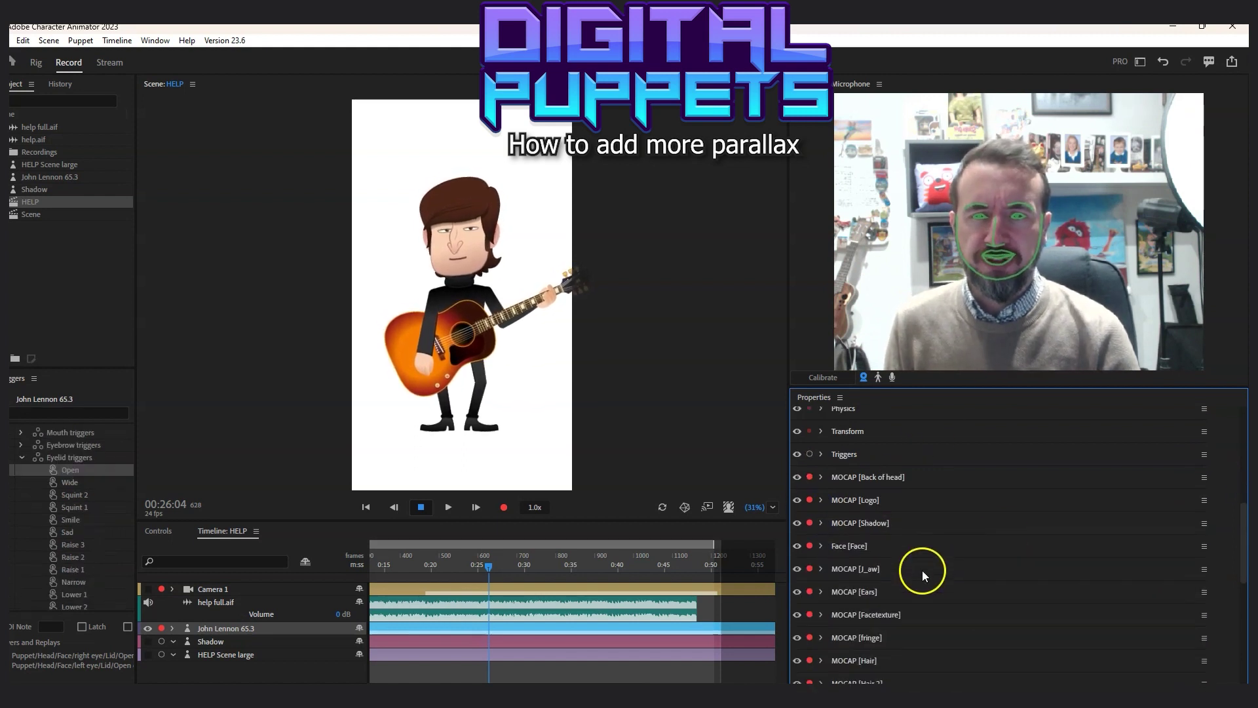
left_click(831, 596)
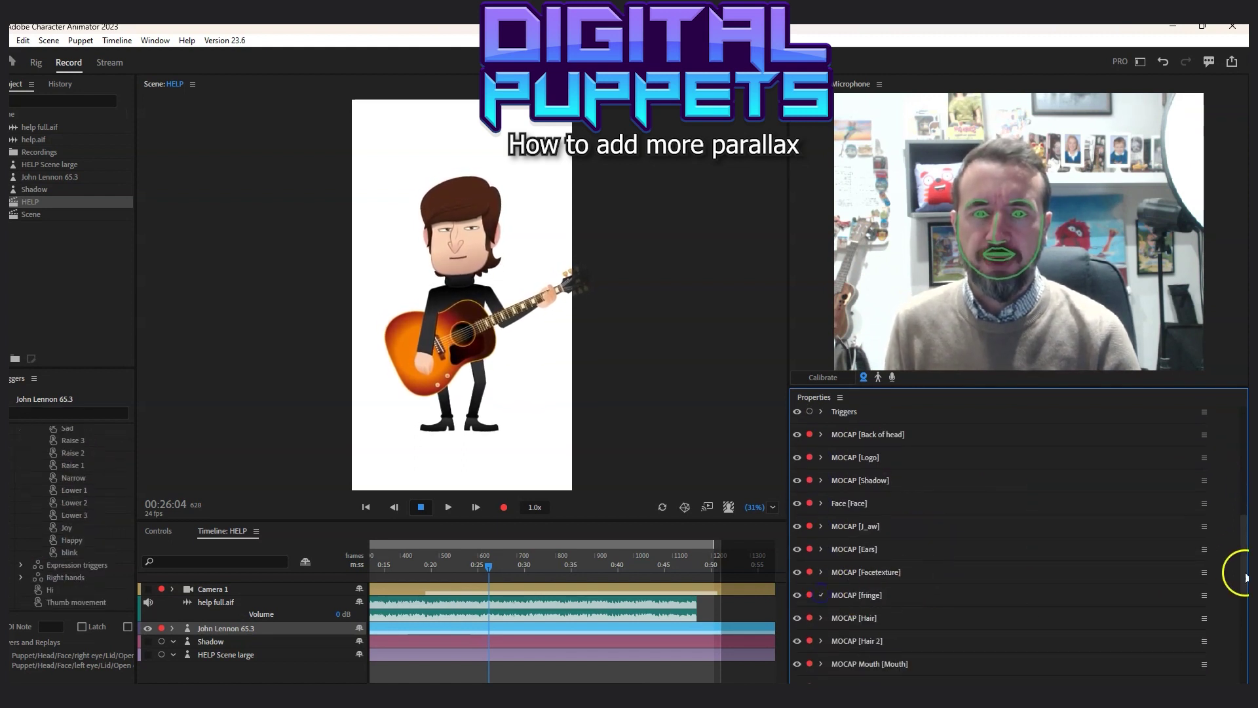
scroll(1245, 523, "down", 6)
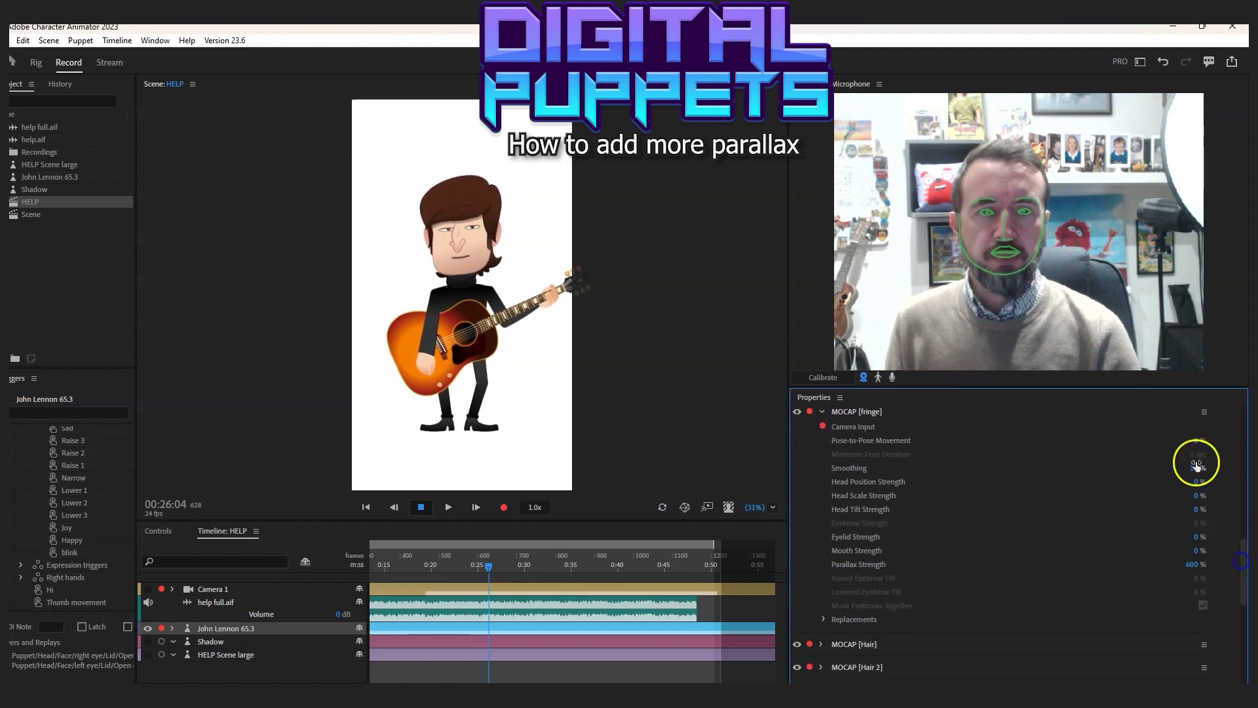
left_click(1194, 565)
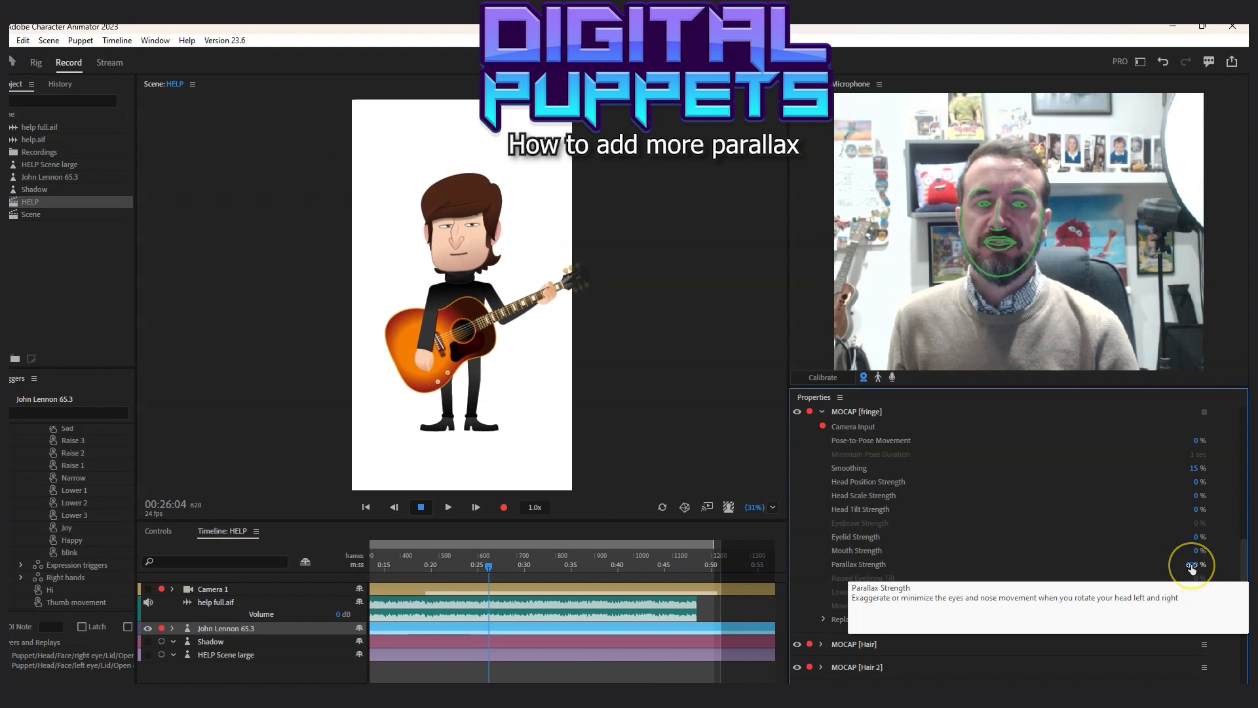
type("807")
key("Return")
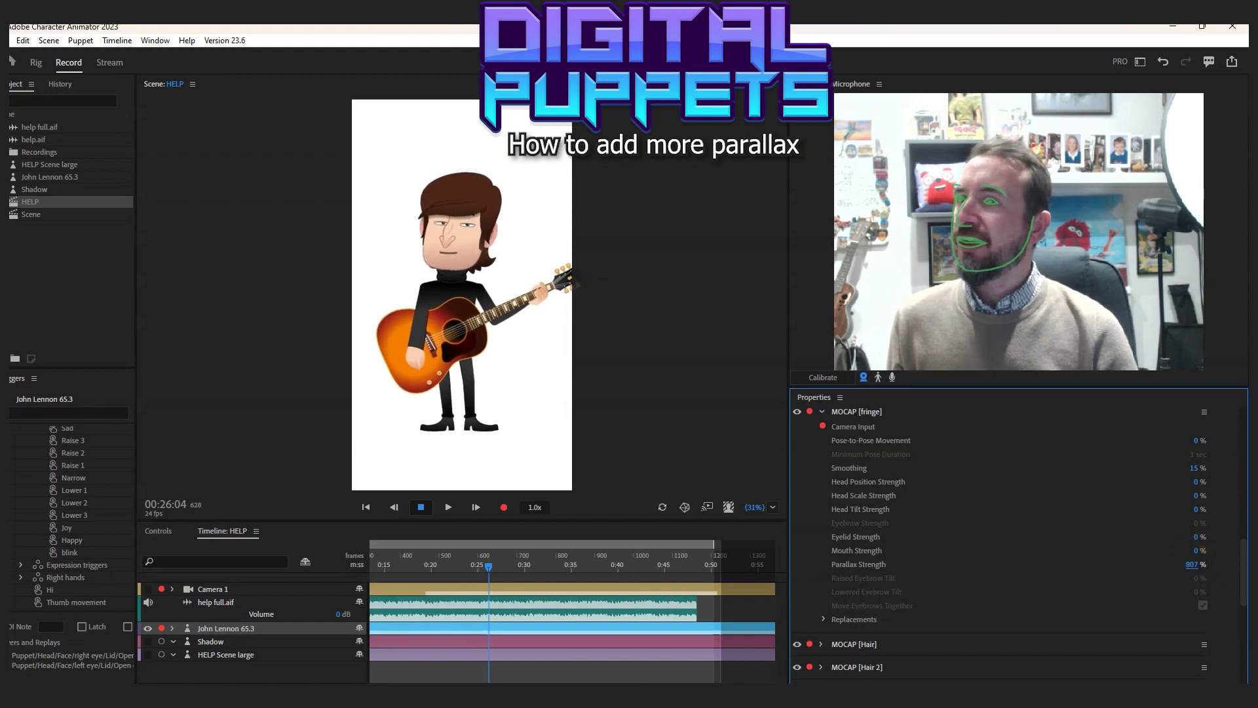
scroll(65, 517, "up", 3)
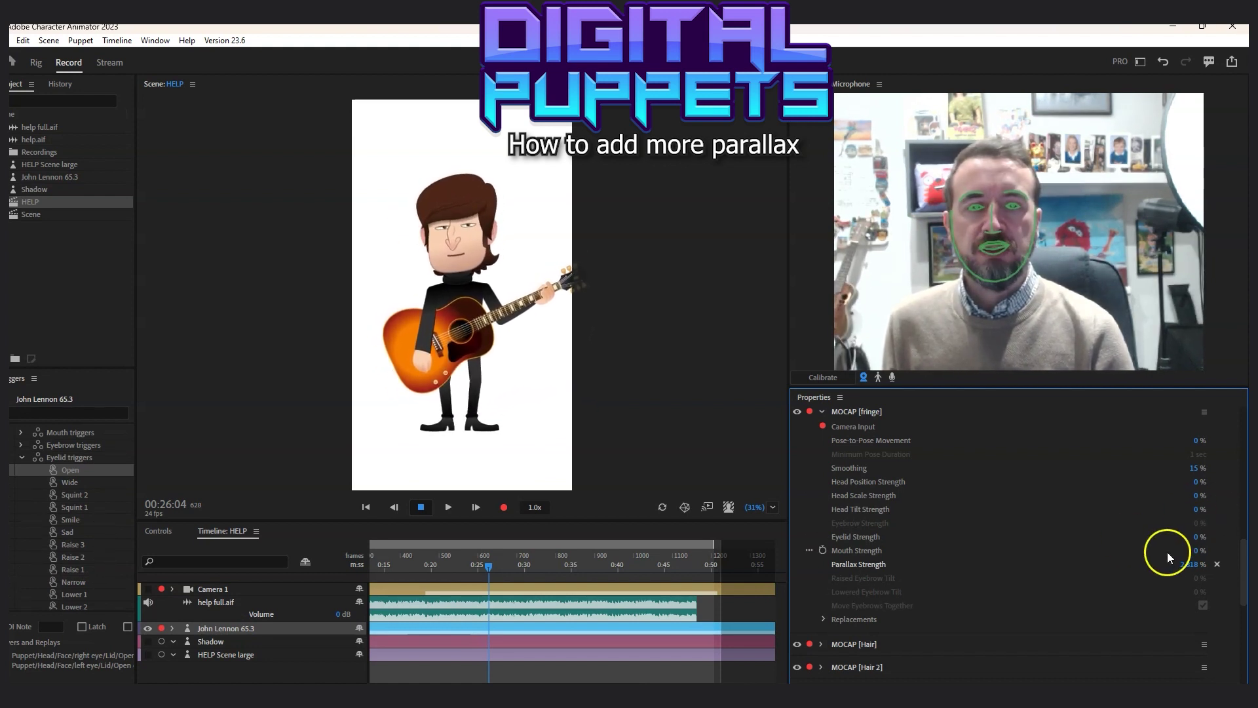
left_click(1217, 564)
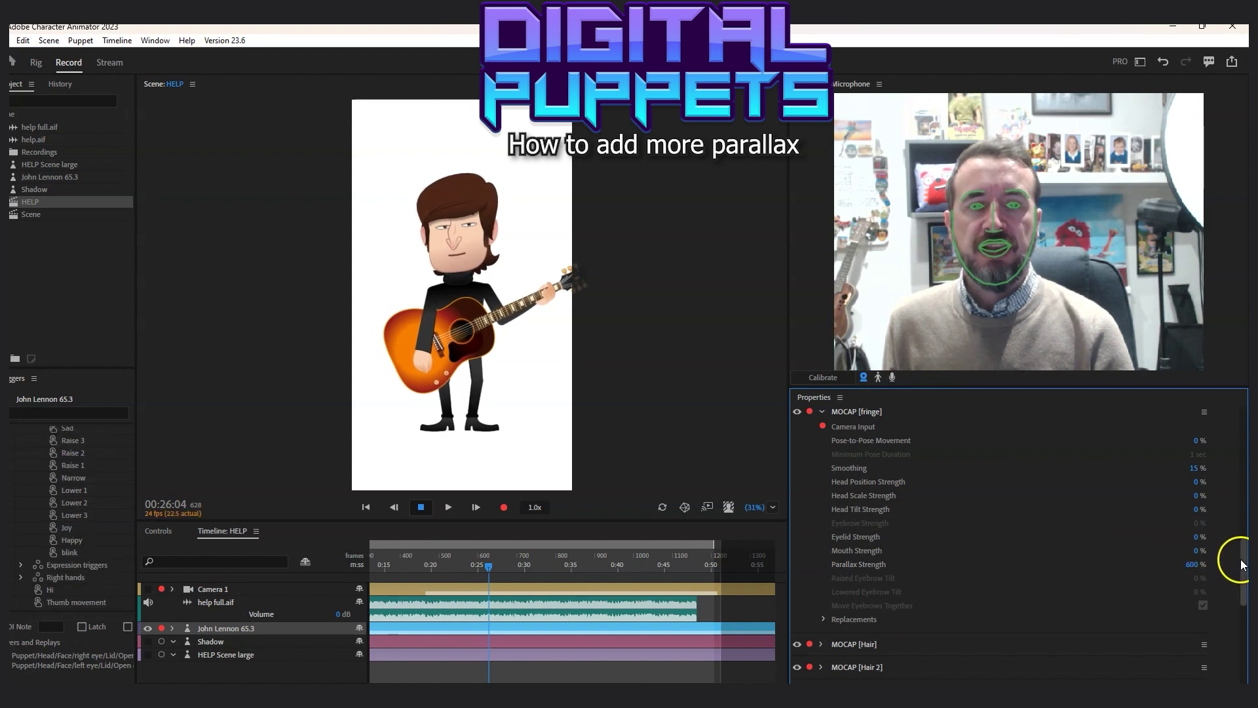
left_click_drag(1244, 557, 1245, 524)
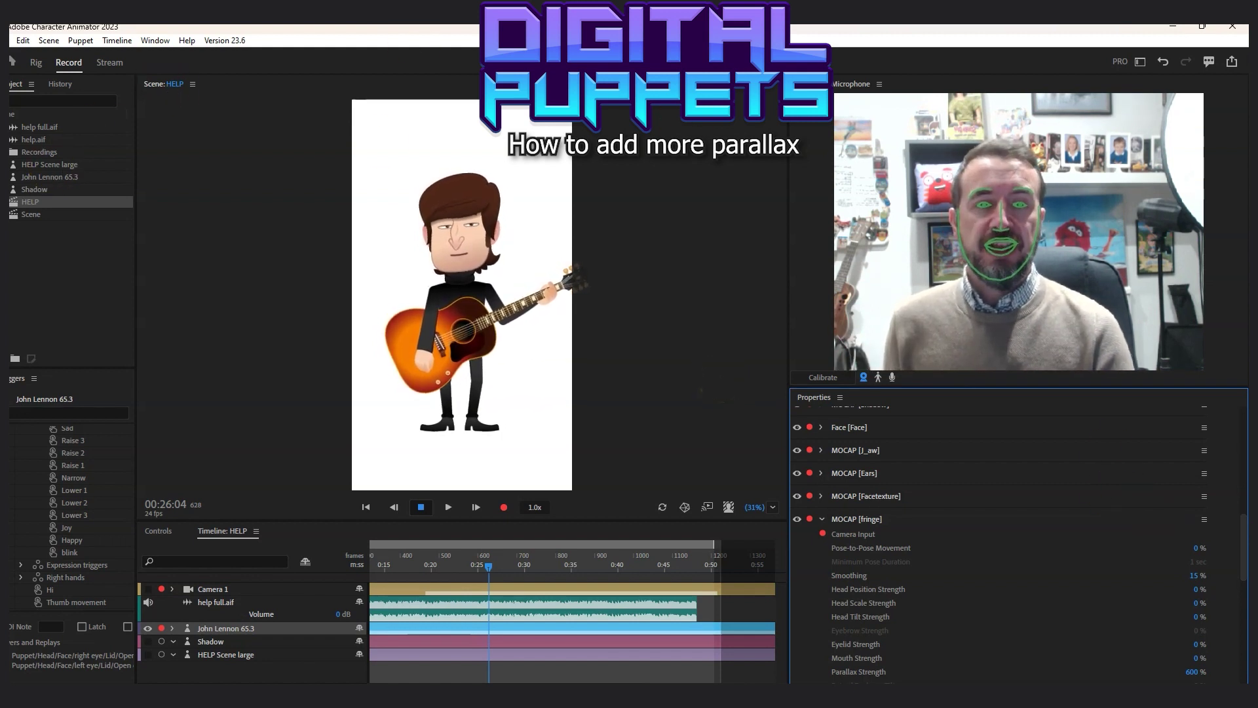
Scrub the fringe's MOCAP Parallax Strength off 600% until it reads about 659%.
scroll(1236, 548, "down", 2)
left_click_drag(1187, 612, 1244, 590)
left_click_drag(1170, 600, 1136, 605)
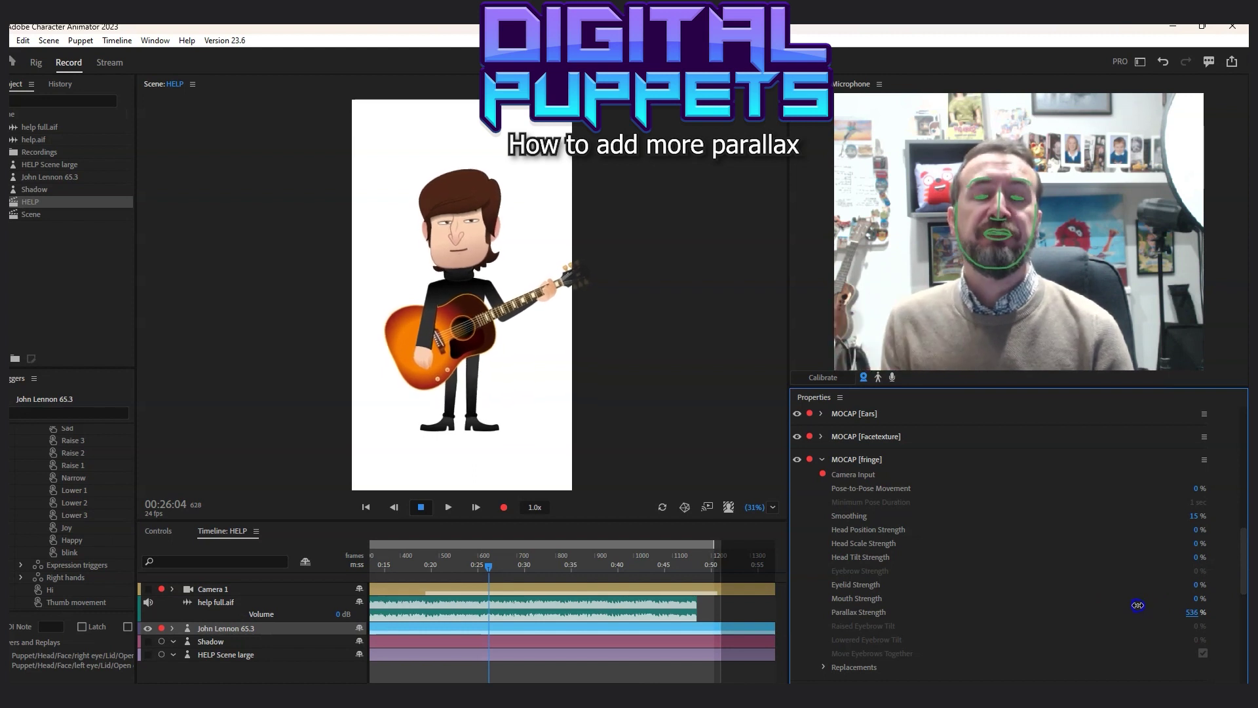
left_click_drag(1137, 605, 1088, 606)
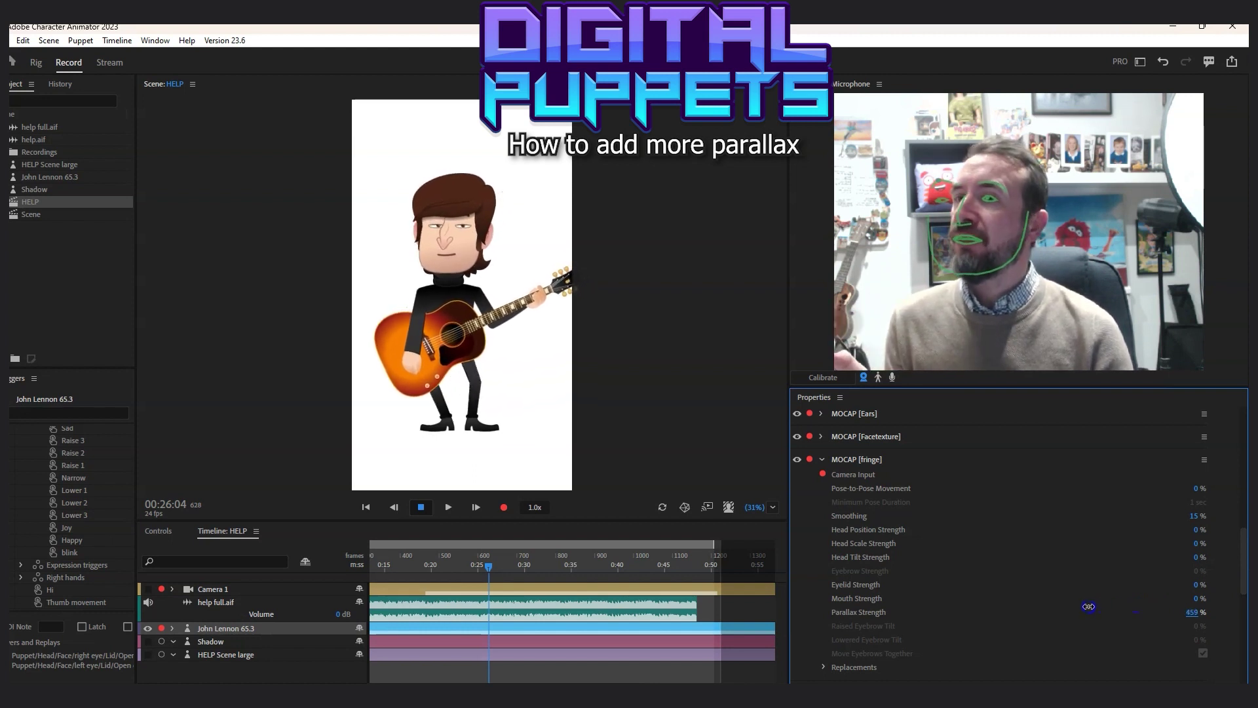